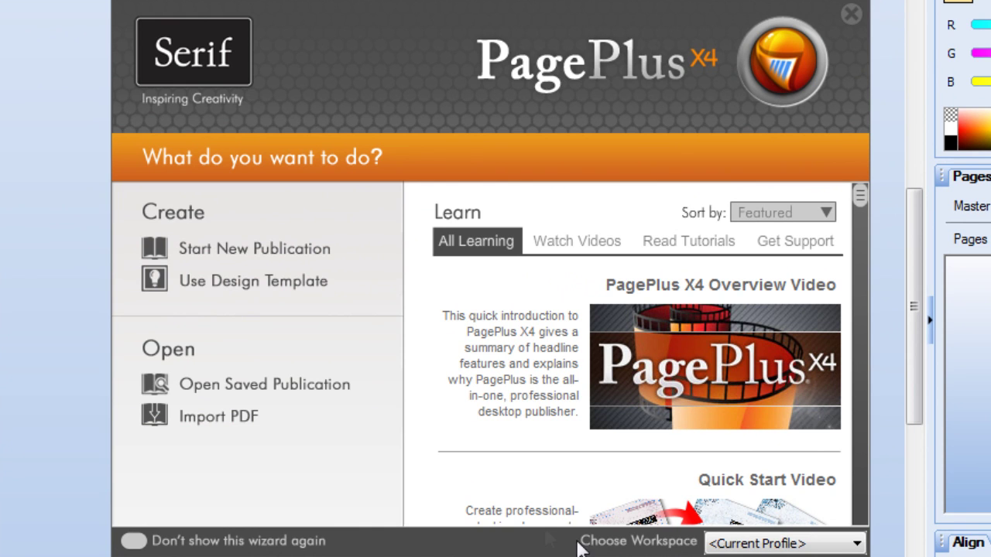
# Browse the video tutorials, written tutorials and support resources in the startup wizard.
pyautogui.click(611, 245)
pyautogui.click(688, 242)
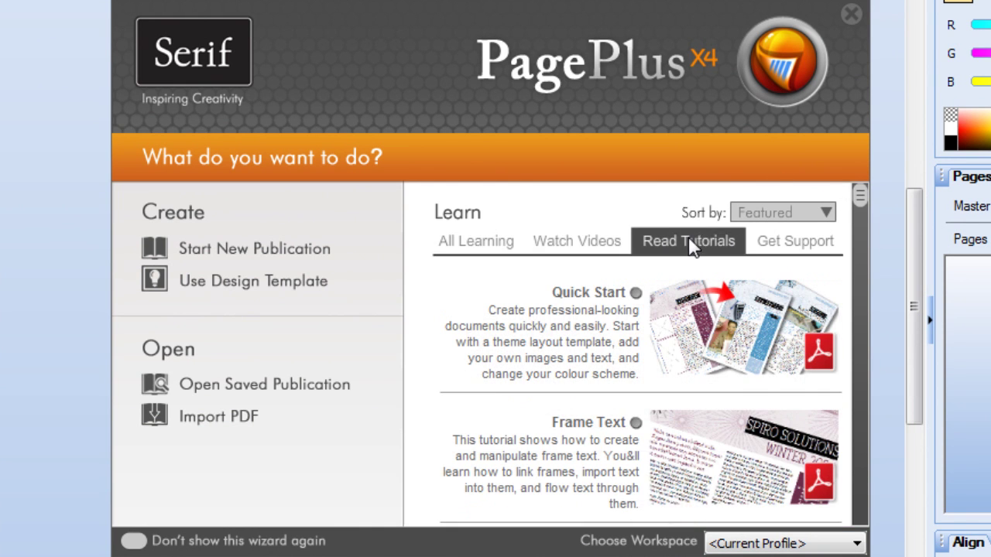
pyautogui.click(782, 244)
pyautogui.click(476, 241)
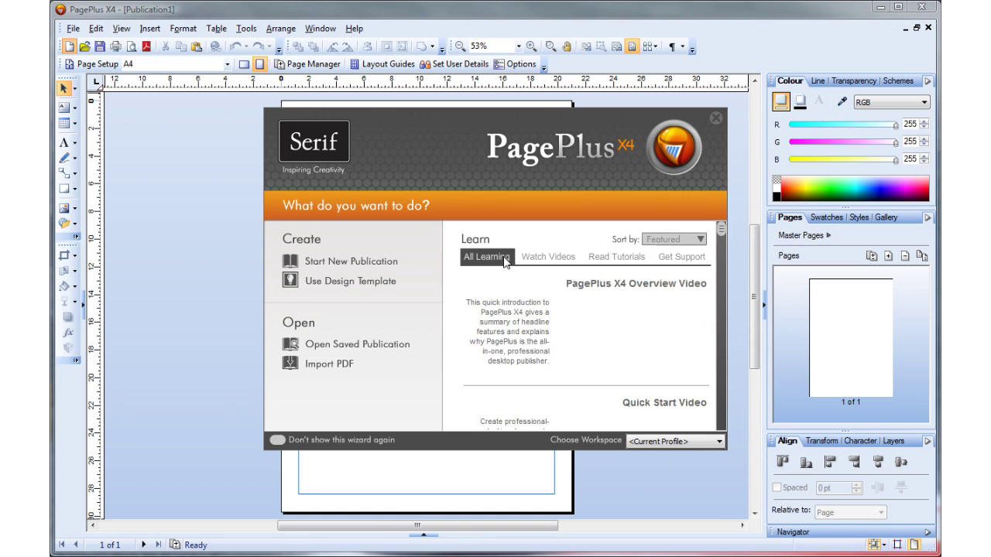
# Choose to start from a design template and expand the Design Packs category.
pyautogui.click(387, 281)
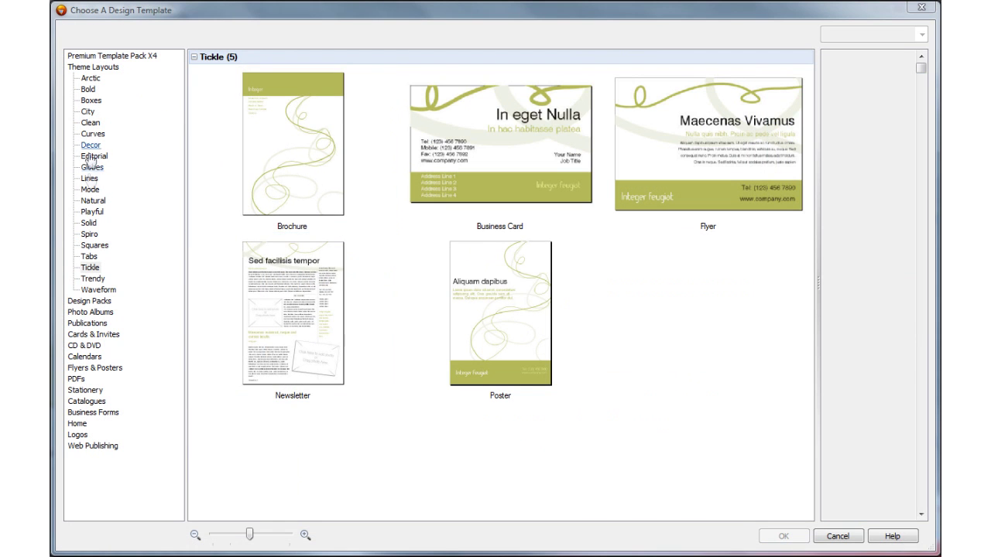
pyautogui.click(106, 300)
pyautogui.scroll(-5, 181, 255)
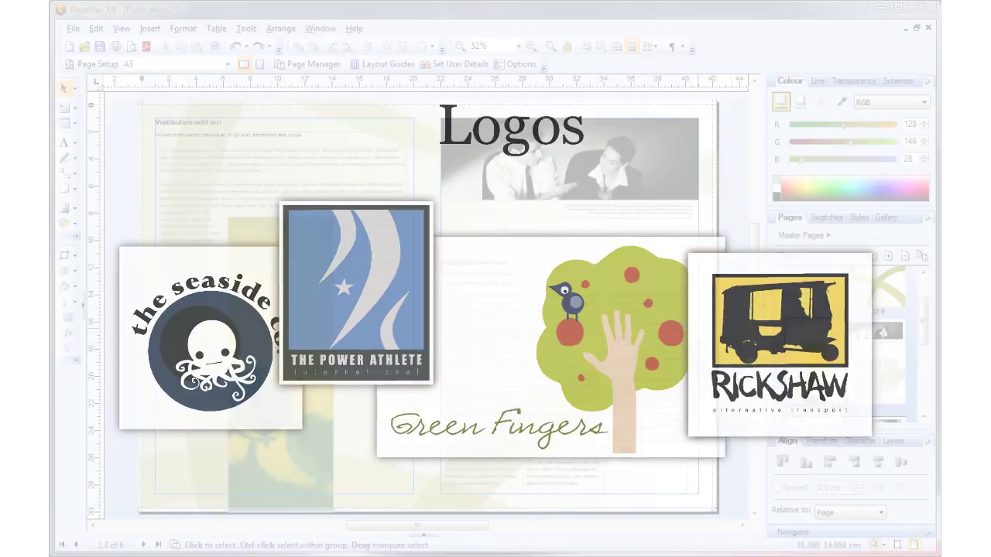
# Make the left text frame taller and move the picture beside it further right.
pyautogui.click(316, 283)
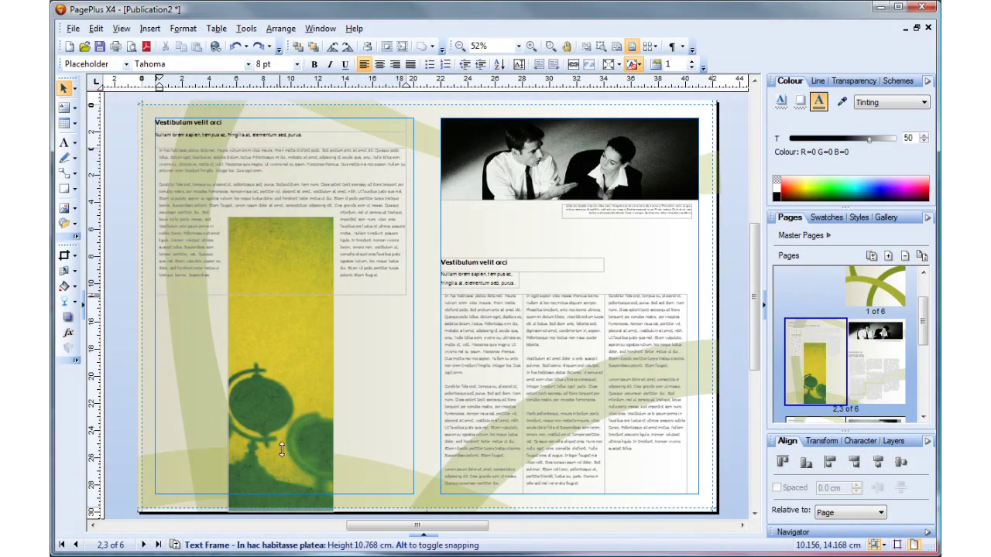
pyautogui.moveTo(281, 451); pyautogui.dragTo(280, 495)
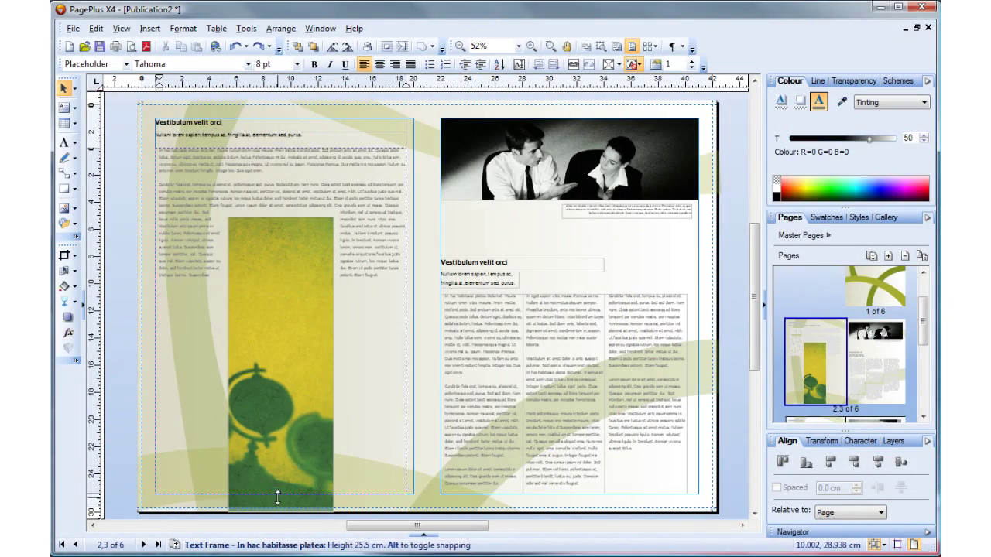
pyautogui.click(302, 305)
pyautogui.moveTo(302, 305); pyautogui.dragTo(382, 304)
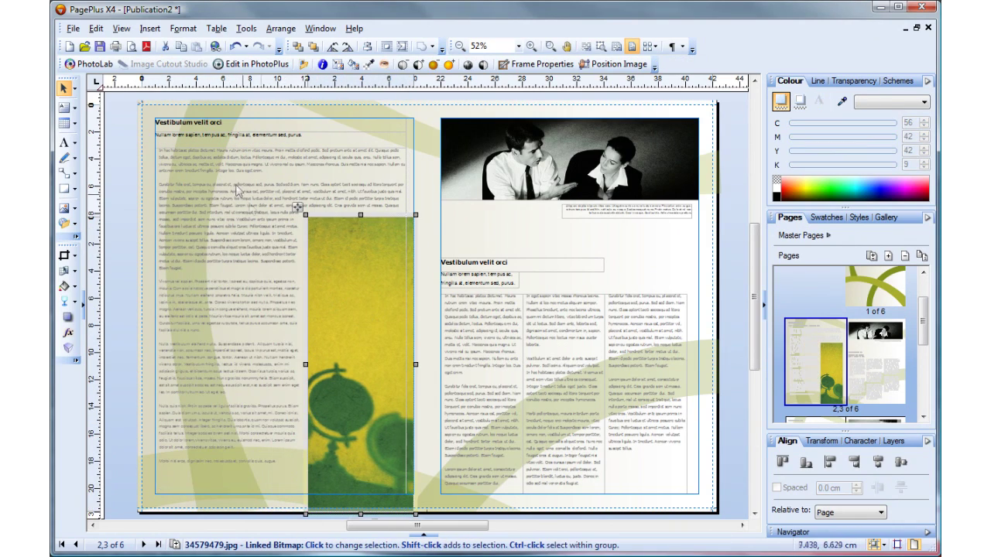
# Select the heading and retype it as 'Minipillar Marketing Statement'.
pyautogui.doubleClick(168, 125)
pyautogui.tripleClick(283, 250)
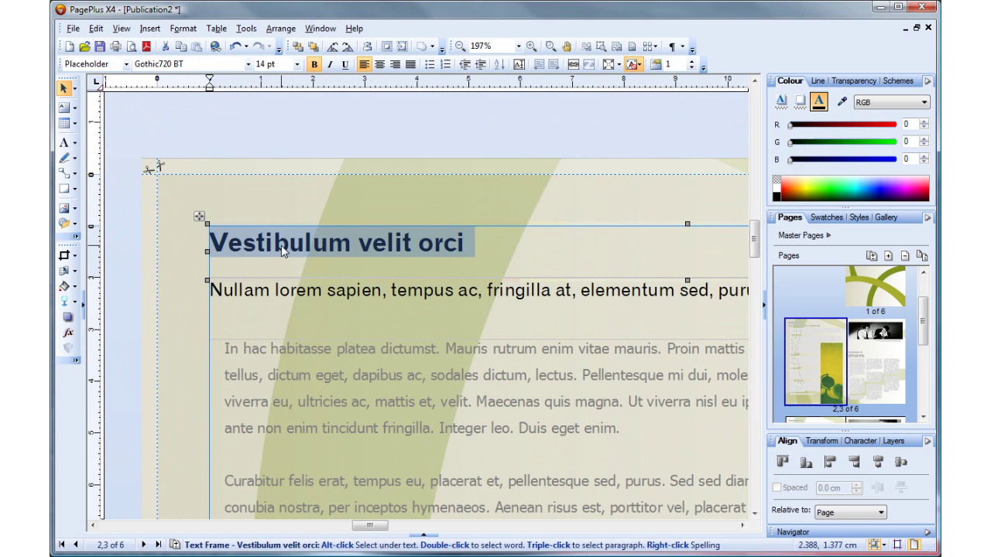
pyautogui.write('Minipillar Mark')
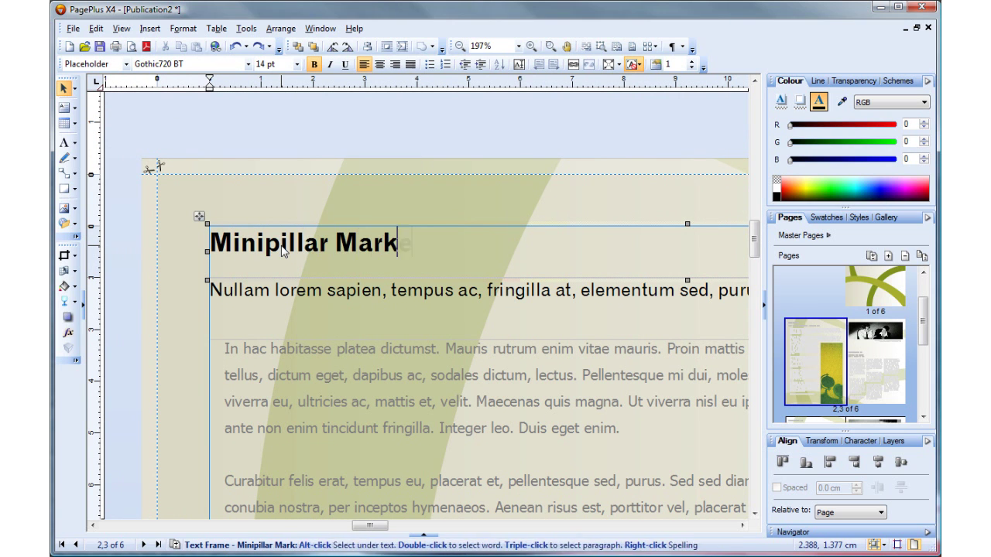
pyautogui.write('eting Statement')
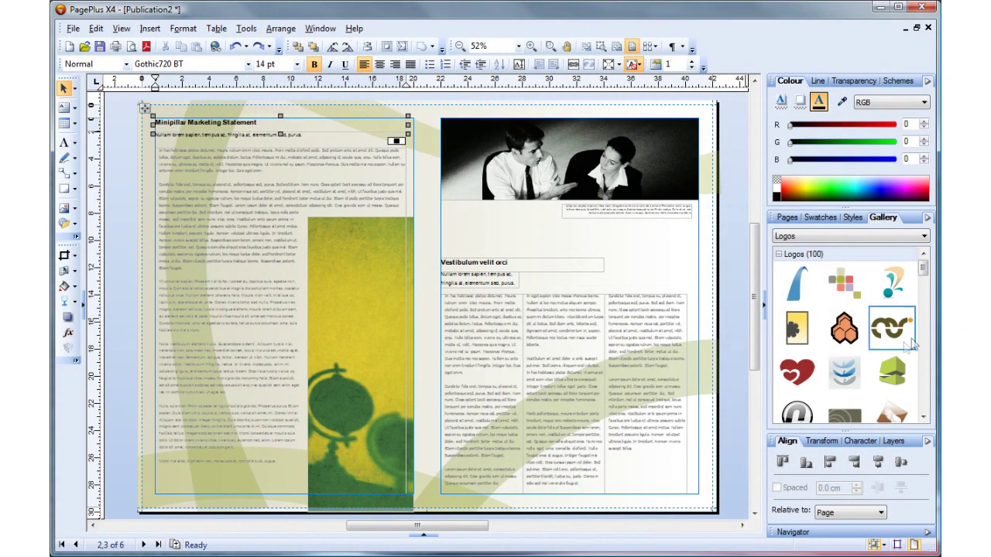
# Insert the hexagon logo in the Contemporary colour set, shrunk and placed above the right column.
pyautogui.moveTo(485, 283); pyautogui.dragTo(485, 283)
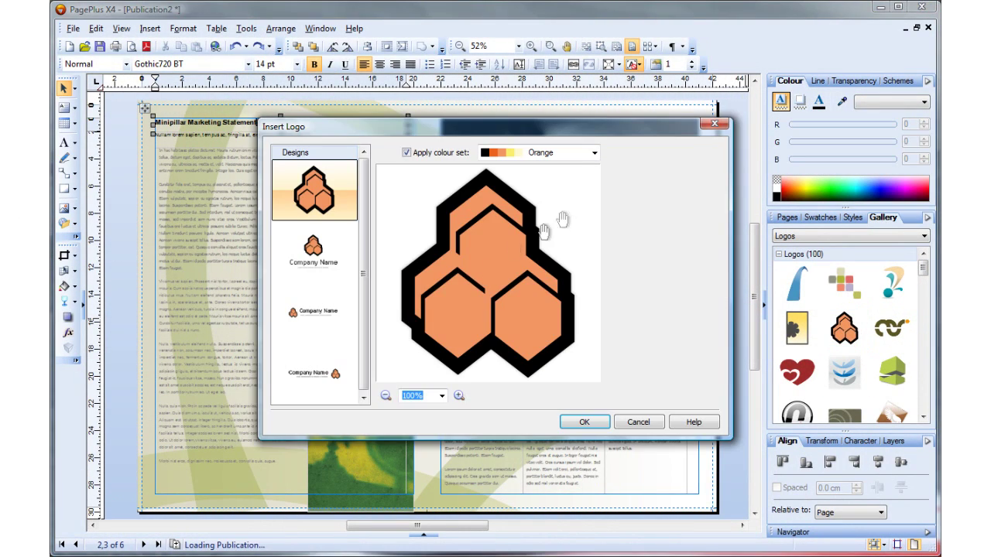
pyautogui.click(595, 152)
pyautogui.click(562, 198)
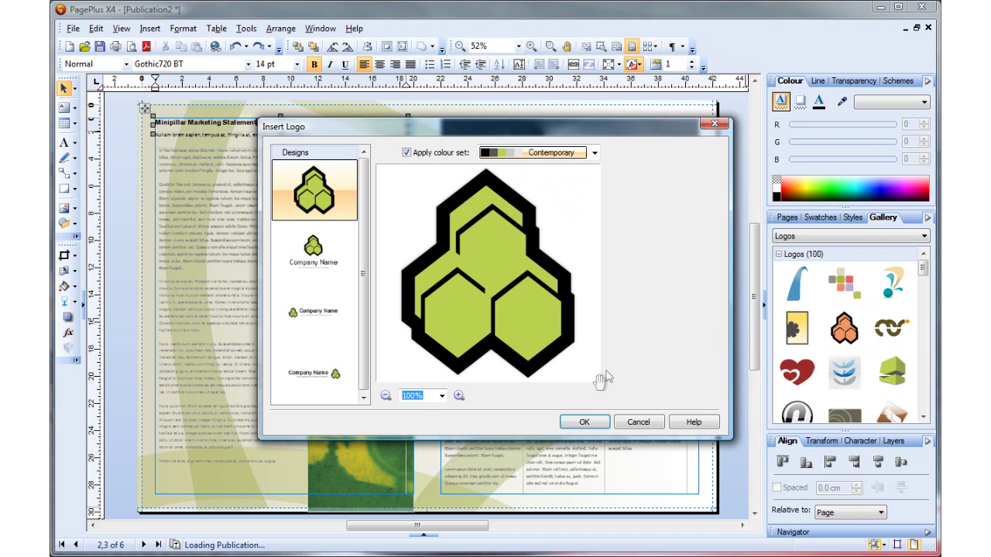
pyautogui.click(584, 423)
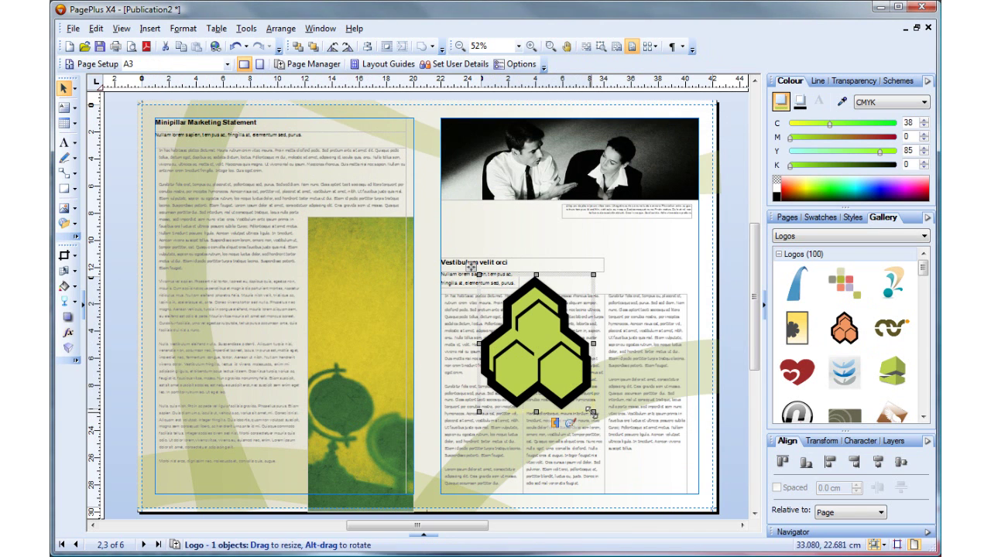
pyautogui.moveTo(590, 413); pyautogui.dragTo(668, 273)
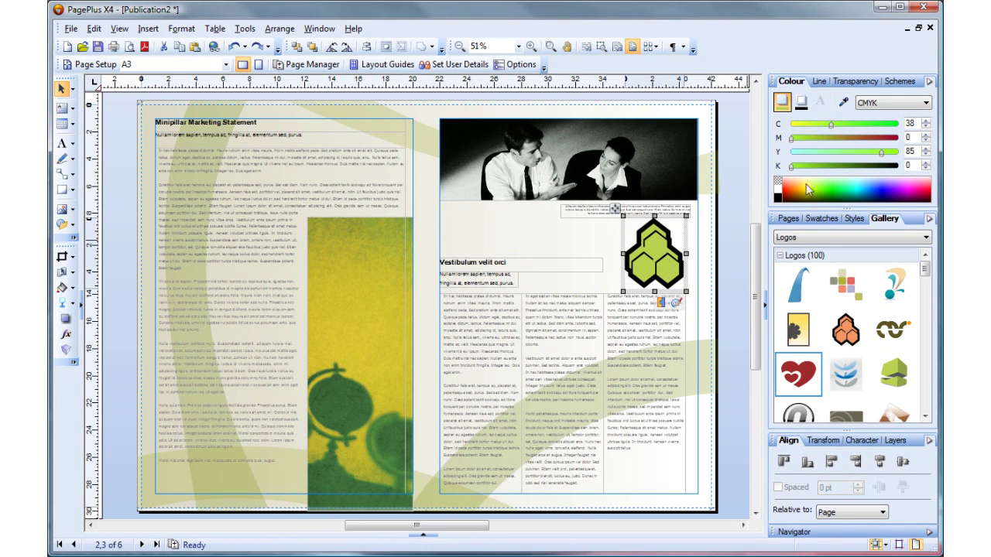
# Recolour the logo's hexagons brown (CMYK 38/78/85/18) and thicken the outline to 26 pt.
pyautogui.click(737, 262)
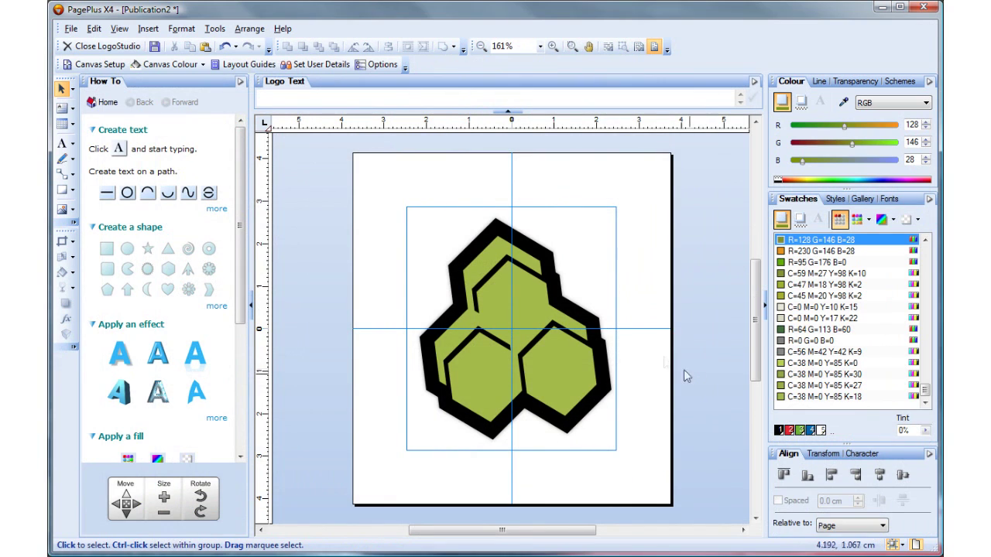
pyautogui.click(158, 393)
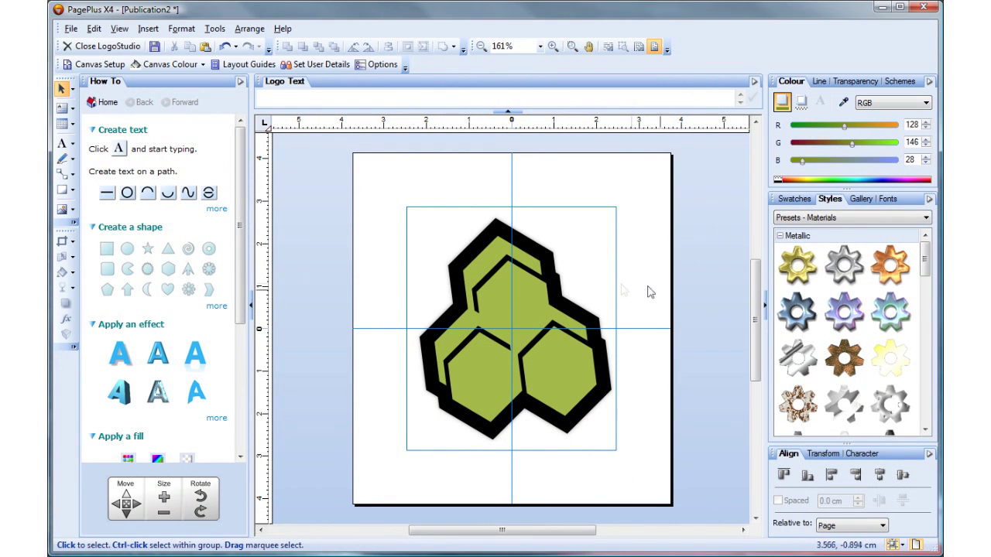
pyautogui.click(558, 300)
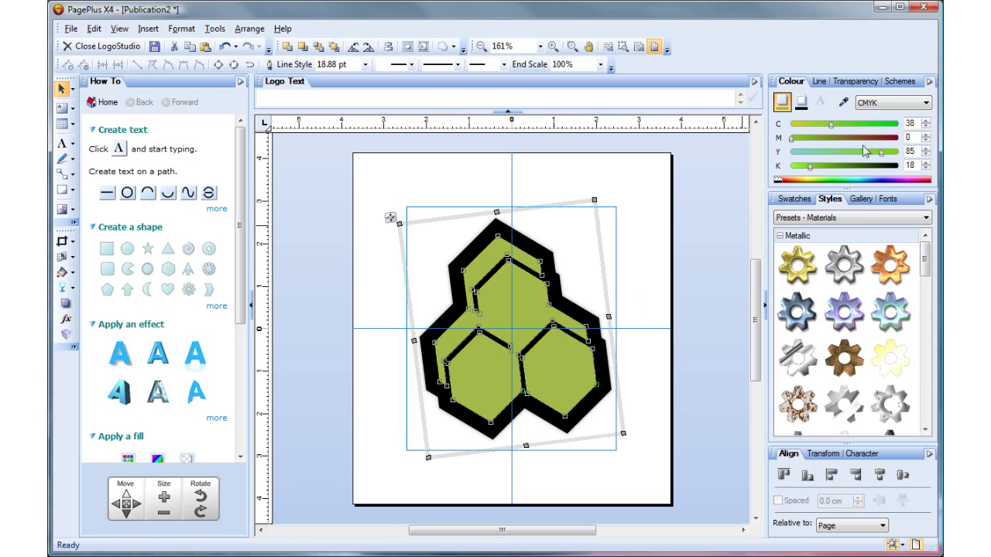
pyautogui.moveTo(875, 141); pyautogui.dragTo(875, 140)
pyautogui.click(815, 80)
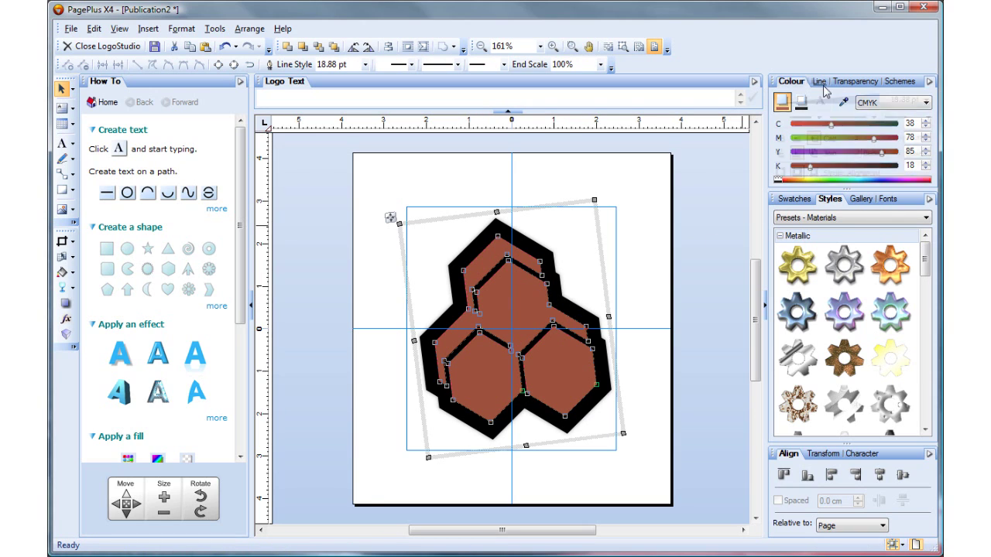
pyautogui.moveTo(846, 108); pyautogui.dragTo(855, 109)
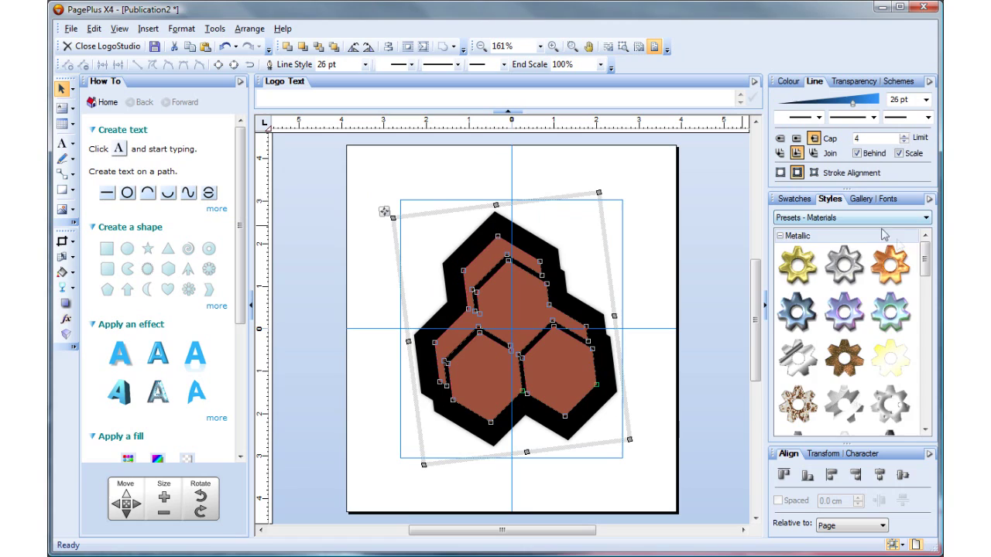
# Give the hexagon logo the green Glass finish.
pyautogui.moveTo(925, 261); pyautogui.dragTo(928, 361)
pyautogui.click(844, 261)
pyautogui.click(671, 274)
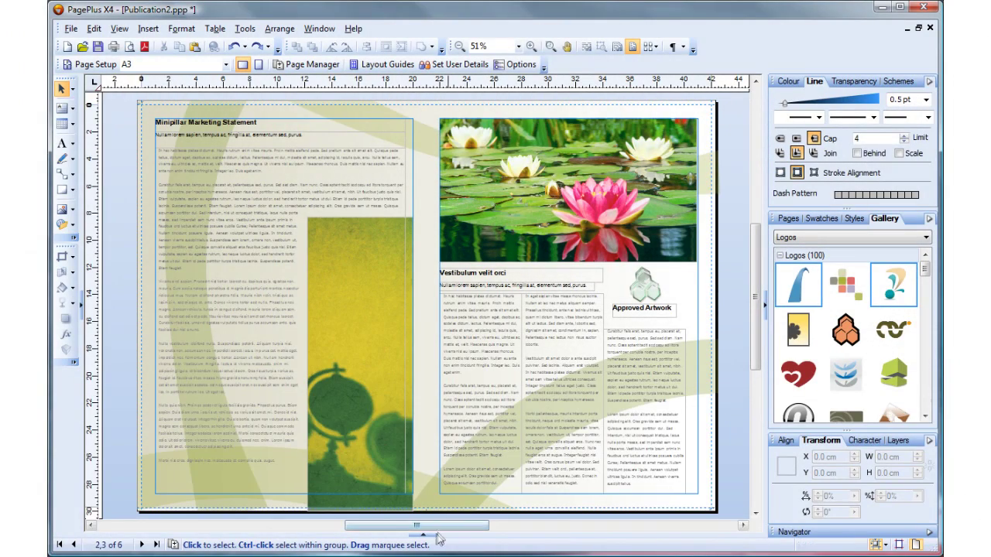
# Replace the water-lily photo with the house photo from the Media Bar, then begin a picture import.
pyautogui.click(423, 534)
pyautogui.moveTo(410, 484); pyautogui.dragTo(538, 238)
pyautogui.click(728, 296)
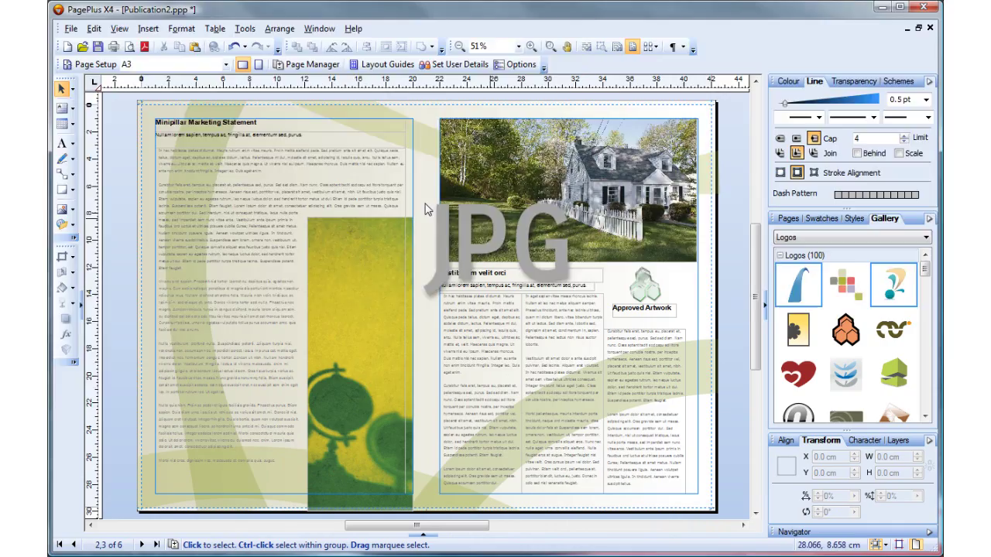
pyautogui.click(61, 209)
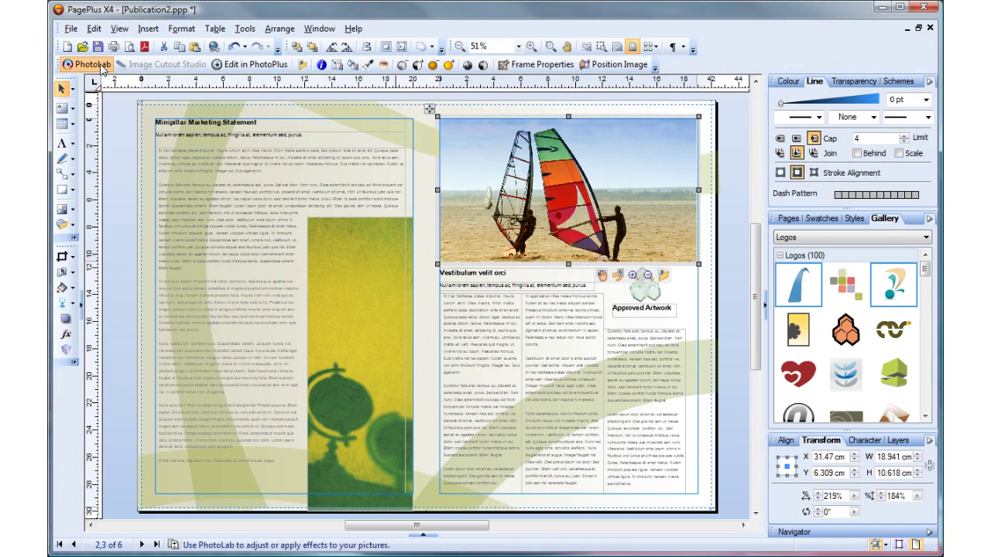
# Open the windsurf photo in PhotoLab and browse its Adjustments and Effects filters.
pyautogui.click(87, 64)
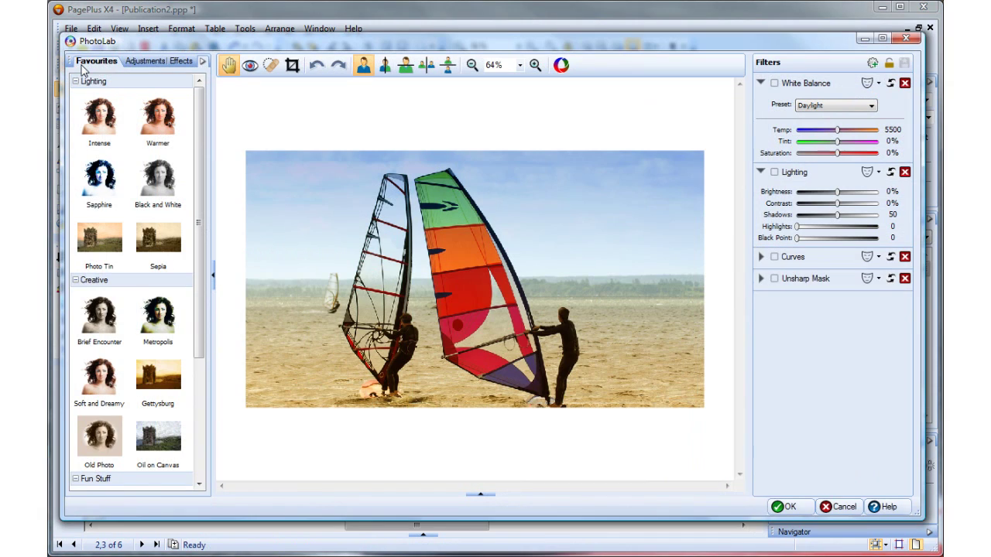
pyautogui.click(137, 62)
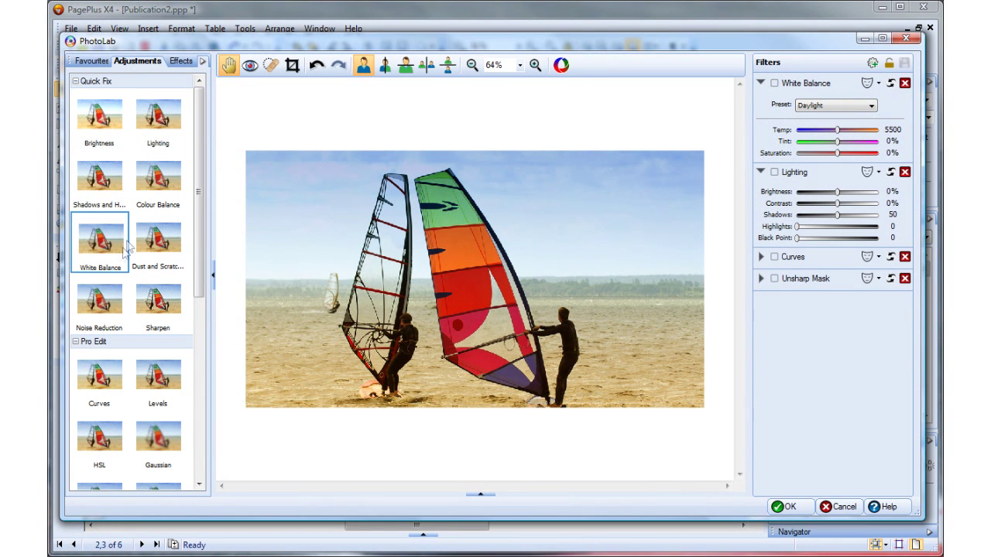
pyautogui.click(182, 62)
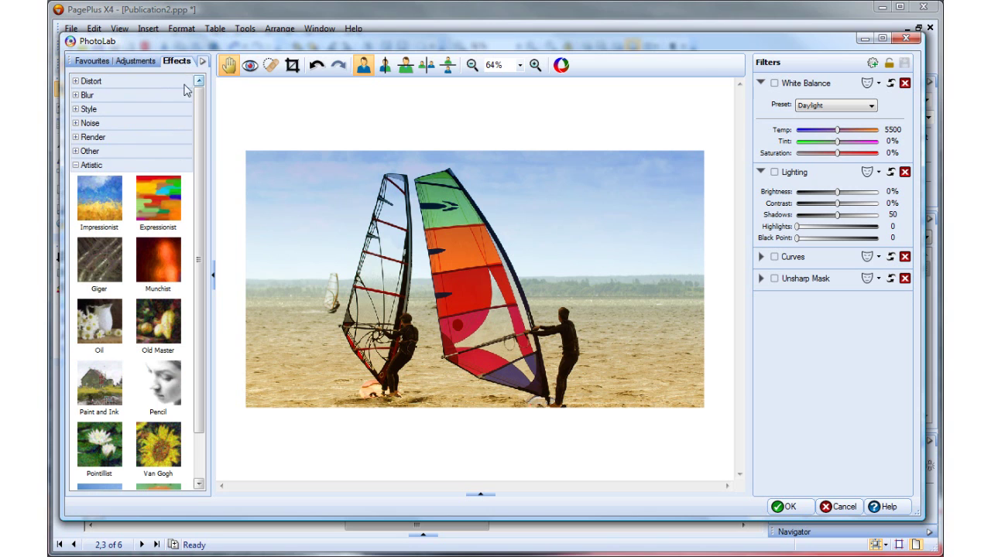
pyautogui.moveTo(195, 191)
pyautogui.mouseDown()
pyautogui.moveTo(196, 251)
pyautogui.moveTo(196, 203)
pyautogui.mouseUp()
# Apply the Intense, Warmer and Black and White favourite looks to the windsurf photo.
pyautogui.click(106, 62)
pyautogui.moveTo(93, 124); pyautogui.dragTo(447, 319)
pyautogui.moveTo(163, 116); pyautogui.dragTo(496, 321)
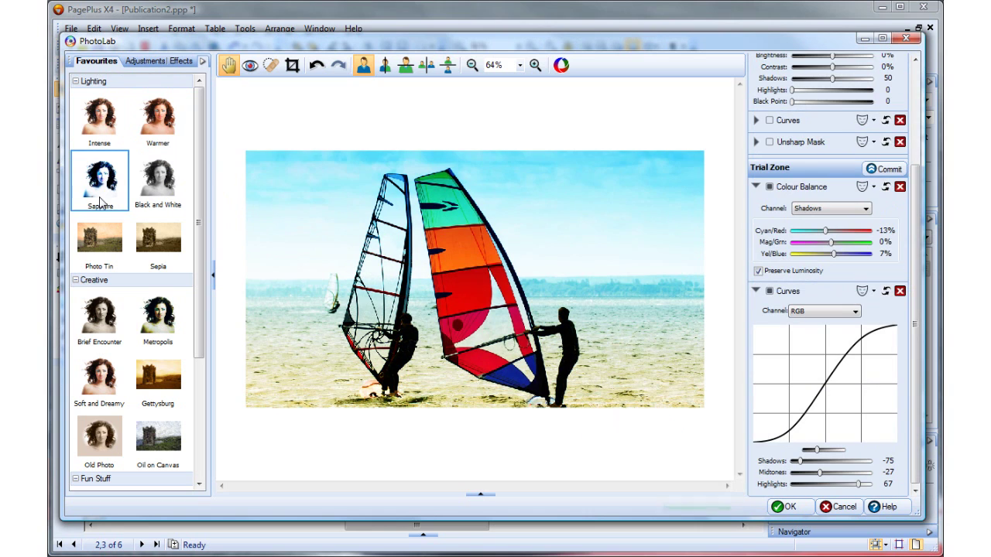
pyautogui.click(155, 189)
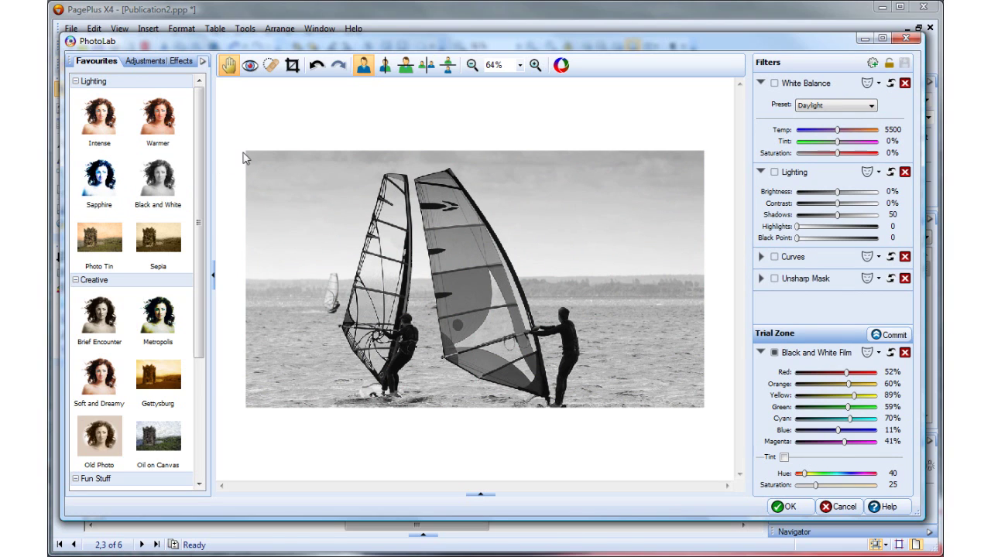
# Try the Old Master effect, then apply the Pencil sketch effect to the windsurf photo.
pyautogui.click(181, 61)
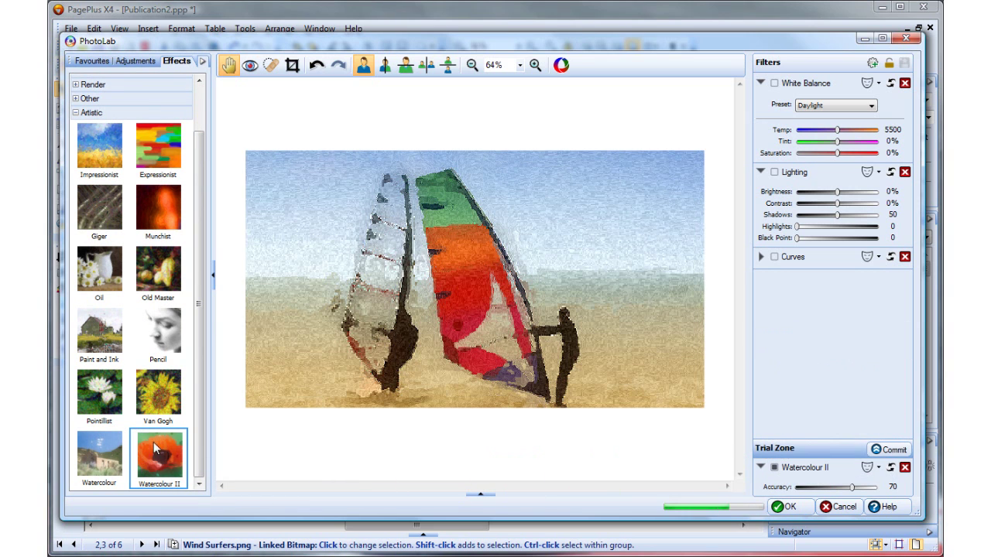
pyautogui.click(159, 271)
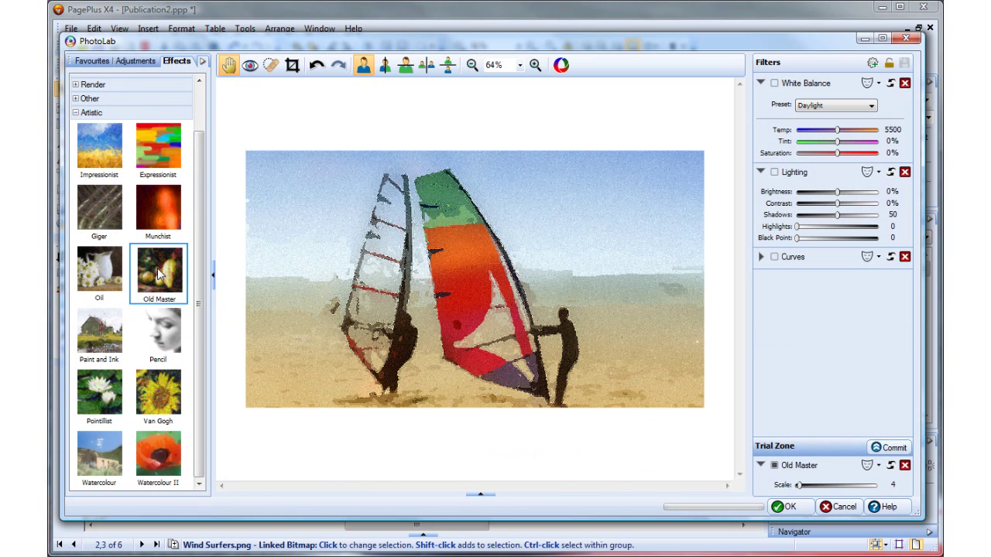
pyautogui.click(156, 331)
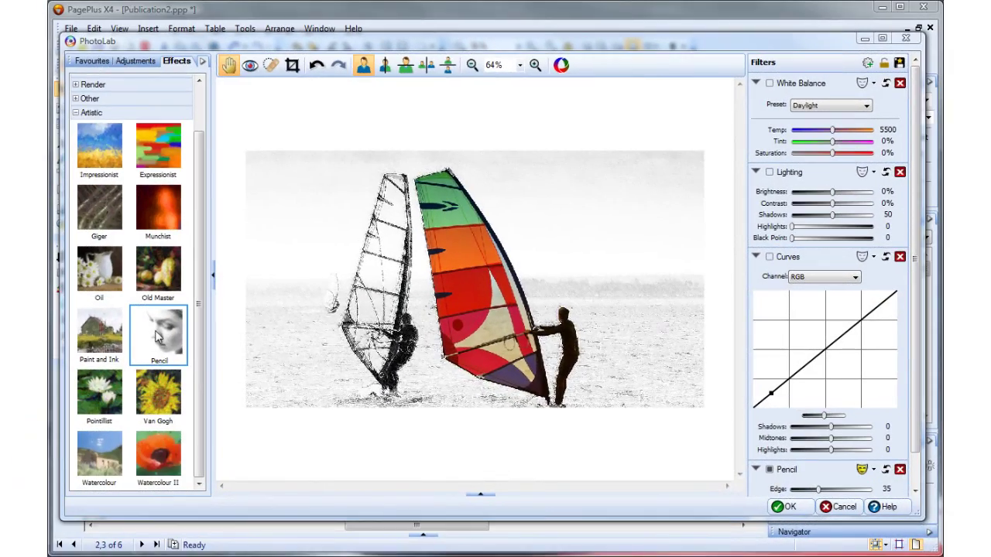
pyautogui.click(784, 507)
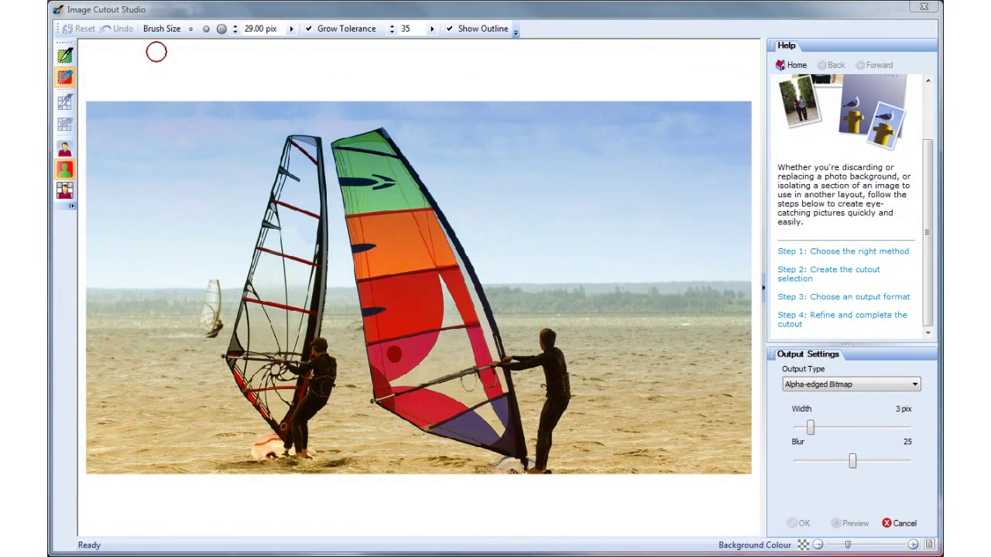
# Mark the windsurf photo's sky and left background for removal with the discard brush.
pyautogui.moveTo(166, 85)
pyautogui.mouseDown()
pyautogui.moveTo(177, 349)
pyautogui.moveTo(201, 400)
pyautogui.moveTo(274, 451)
pyautogui.moveTo(306, 422)
pyautogui.moveTo(279, 234)
pyautogui.moveTo(279, 140)
pyautogui.mouseUp()
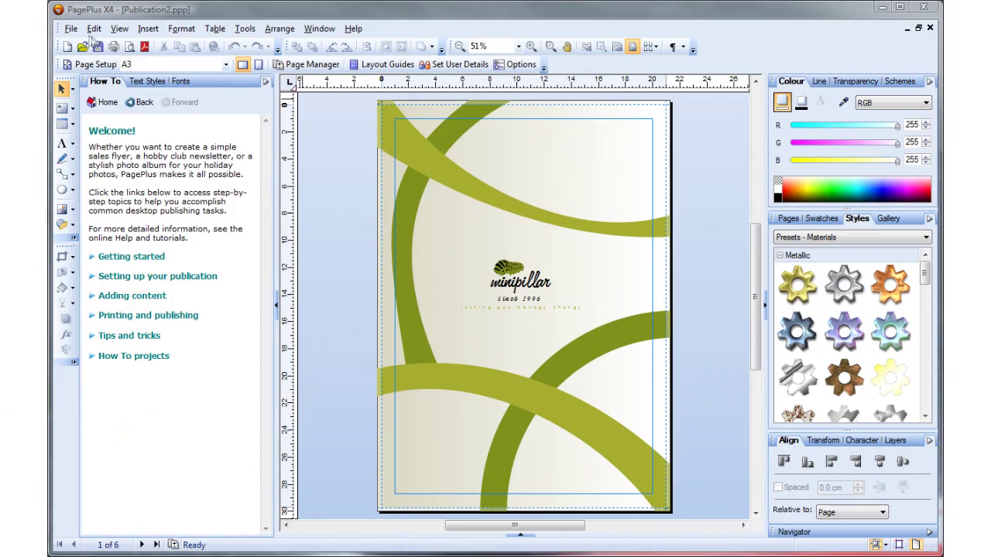
# Open the File menu to show the save, export and publishing commands.
pyautogui.click(71, 28)
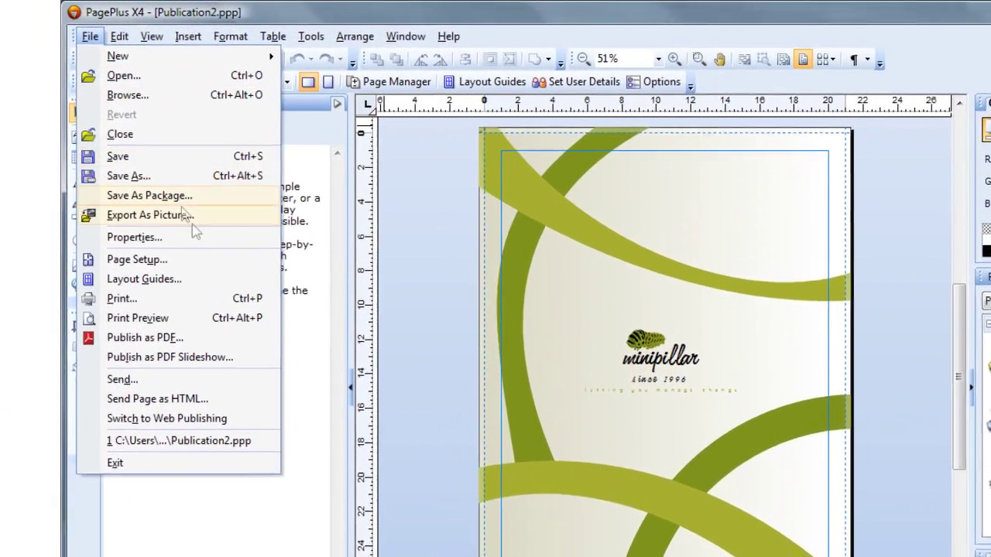